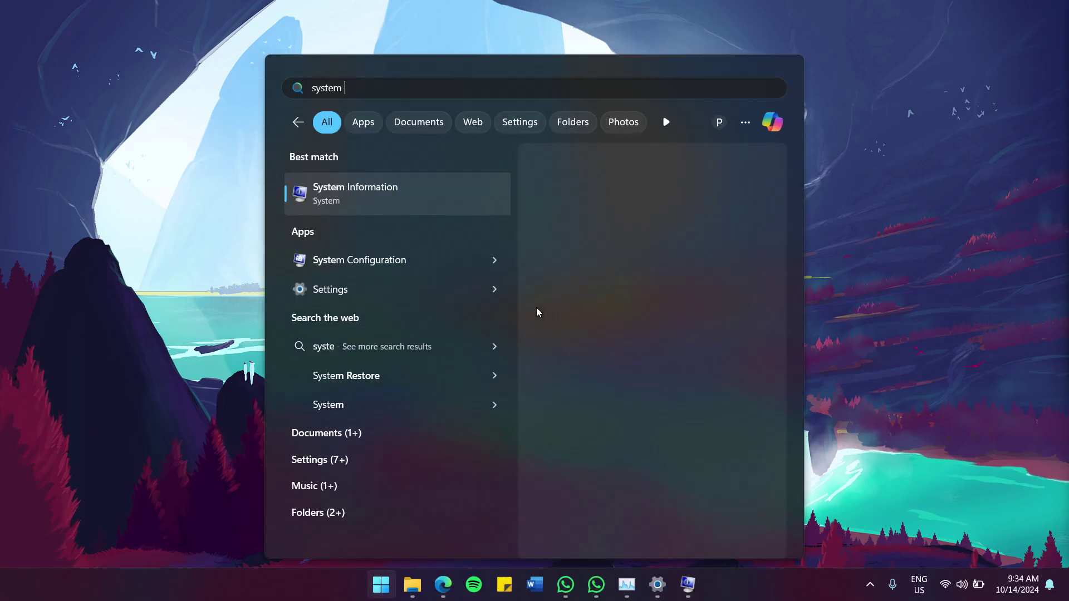
Step: Search 'system info' in the Start menu and launch System Information to its System Summary
text(o)
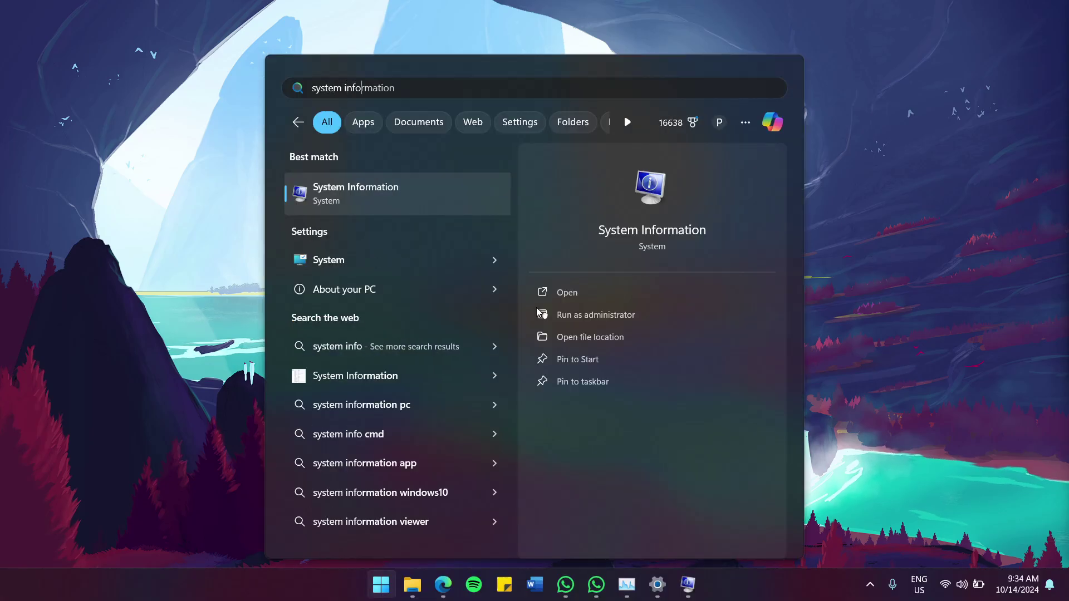
key(Return)
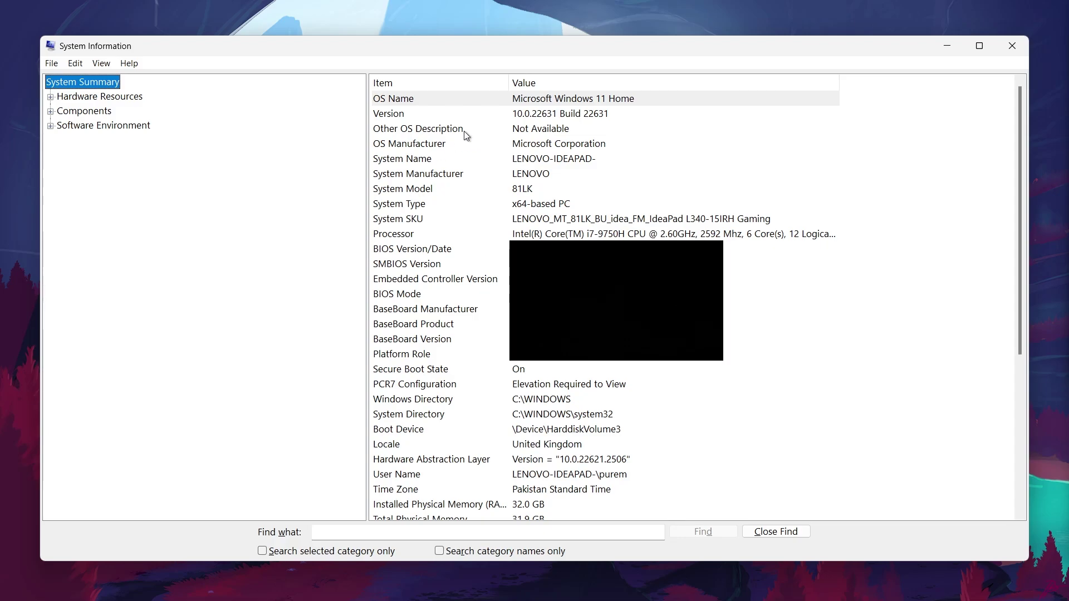
click(490, 99)
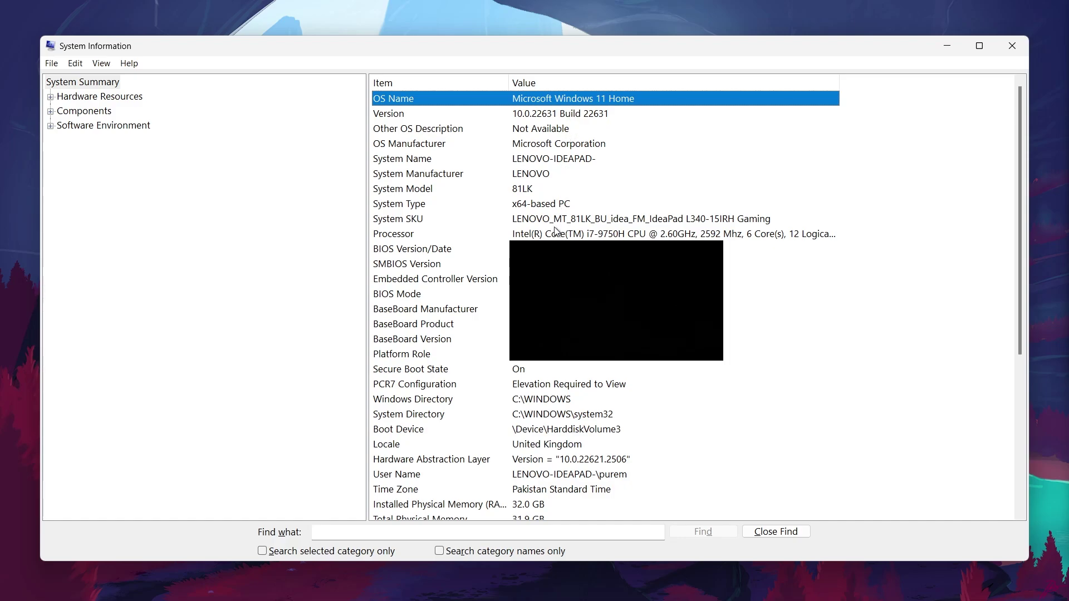
click(440, 235)
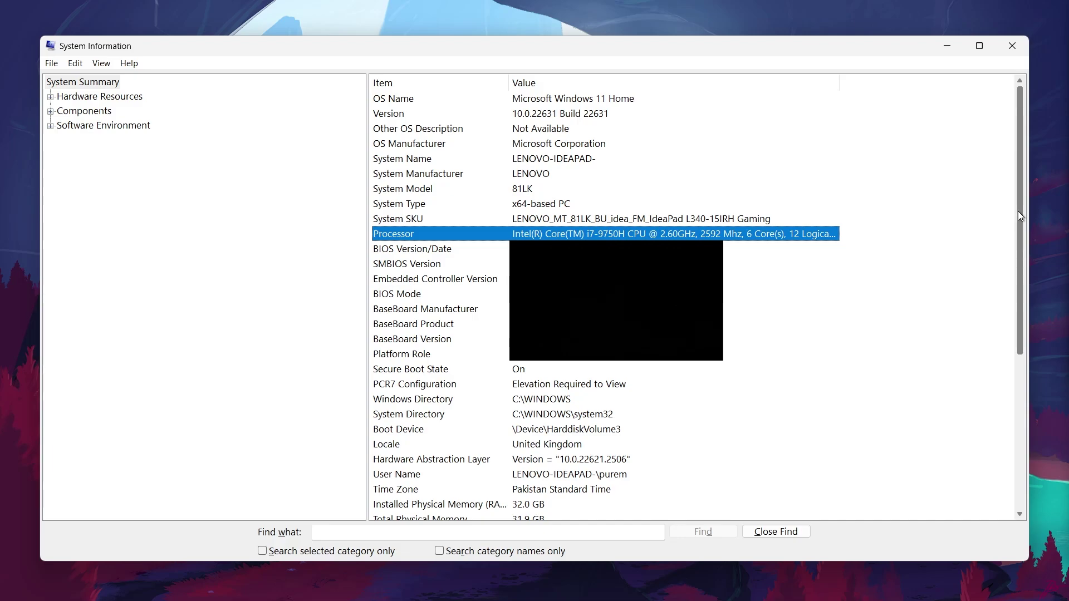
drag(1019, 212, 1027, 346)
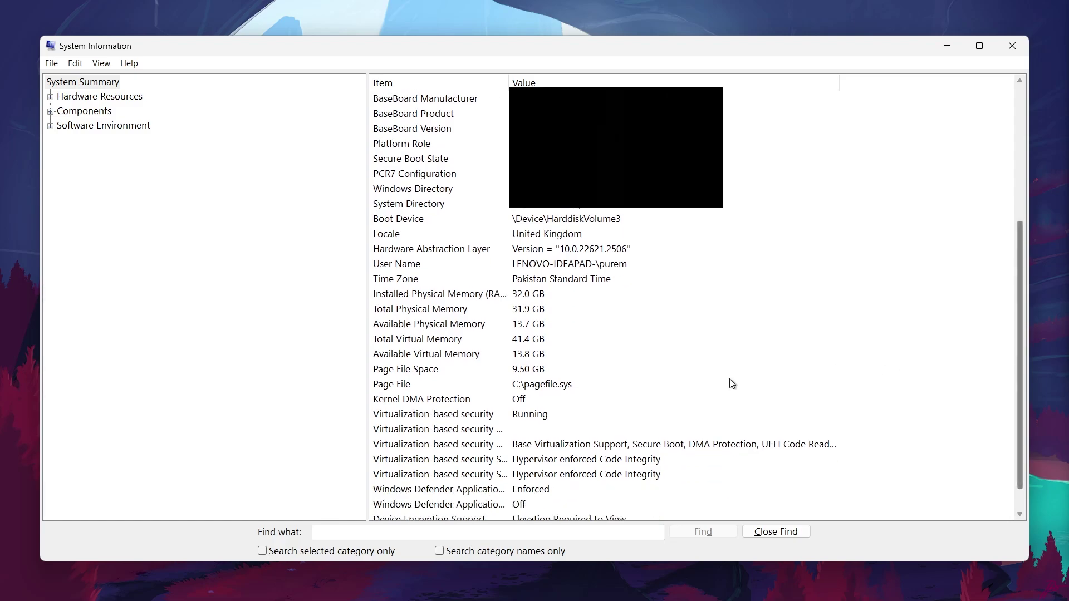
click(429, 300)
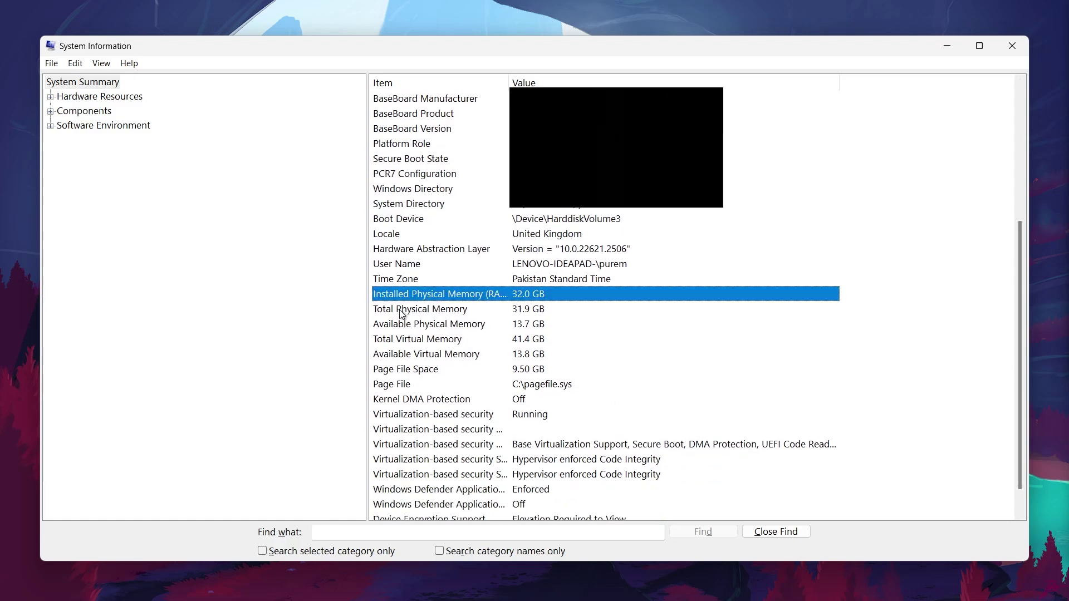
click(324, 327)
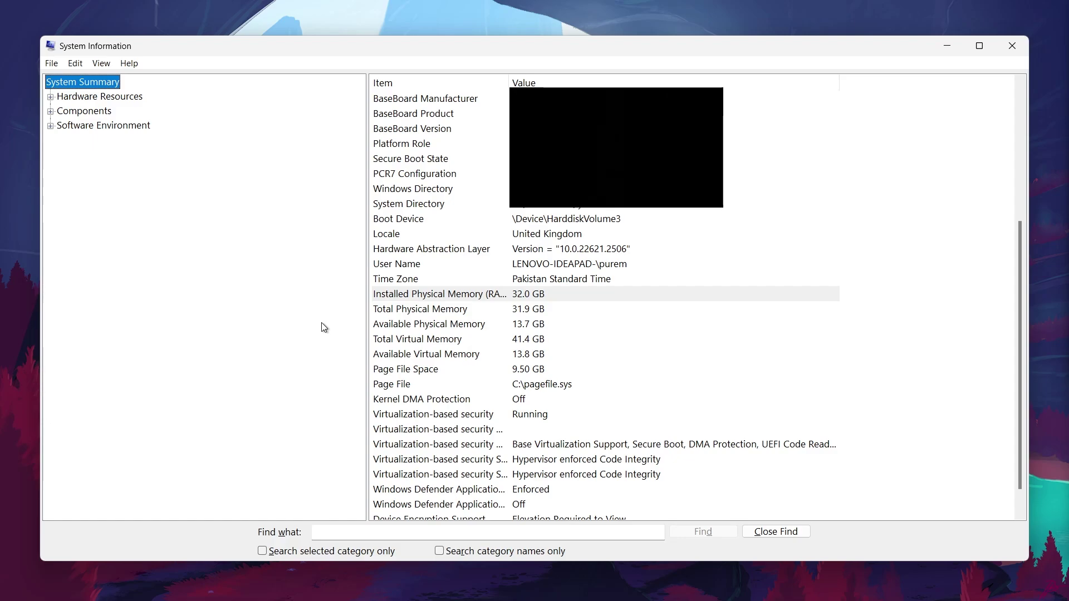
Step: Expand the tree and show Components > Display, listing the GeForce GTX 1650 and UHD Graphics 630
double_click(95, 98)
click(91, 200)
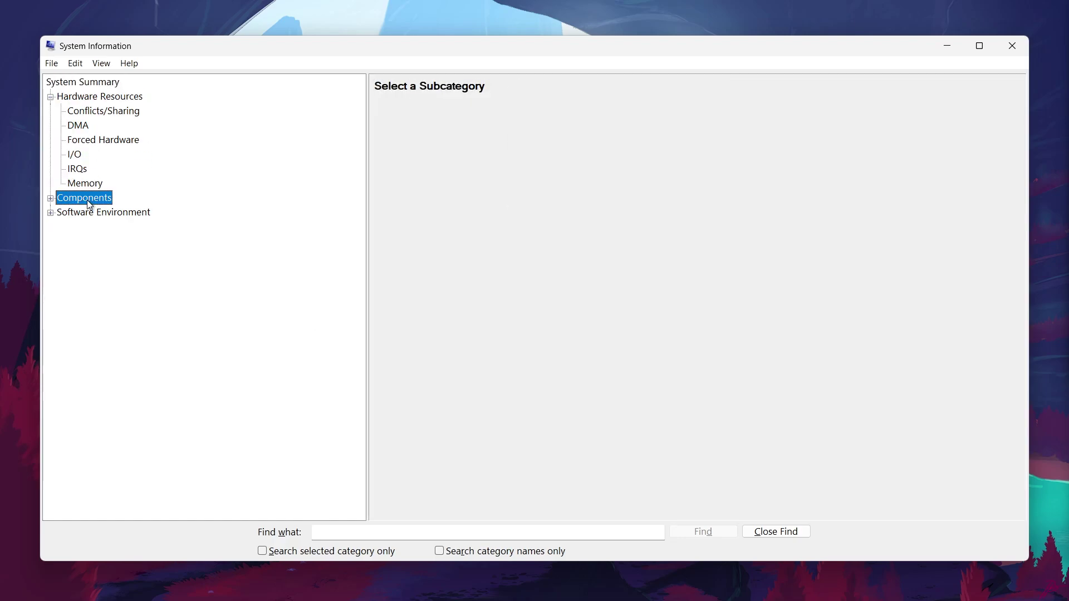
click(50, 199)
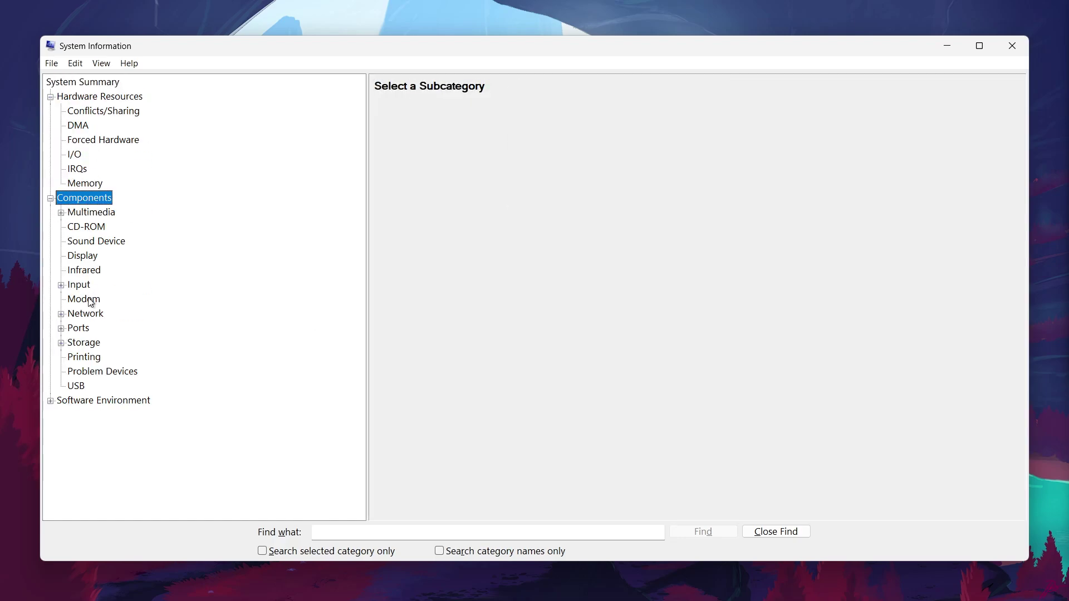
double_click(93, 401)
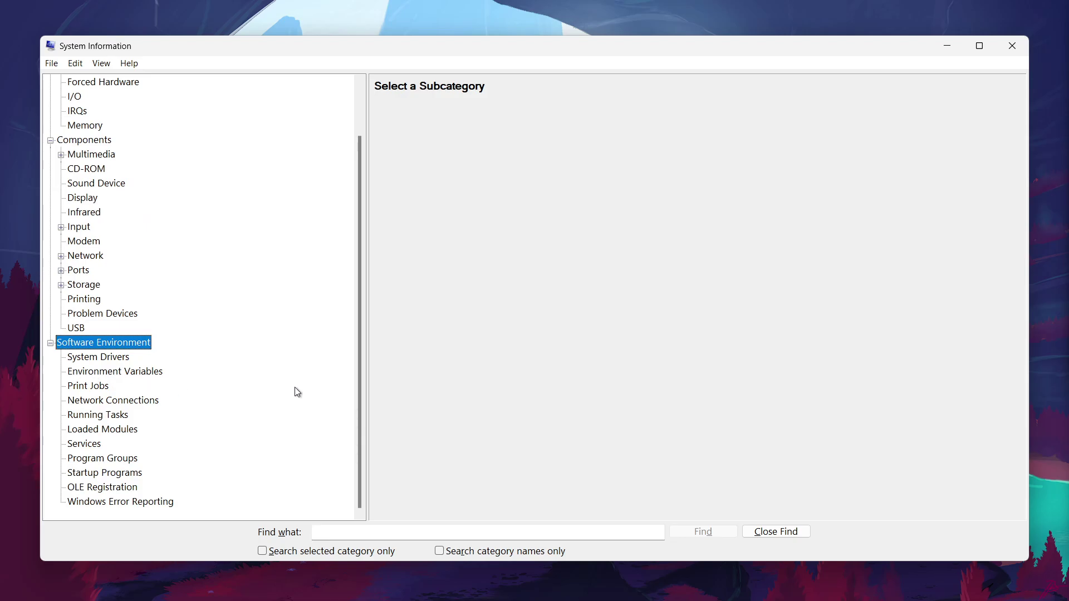
drag(359, 389, 366, 341)
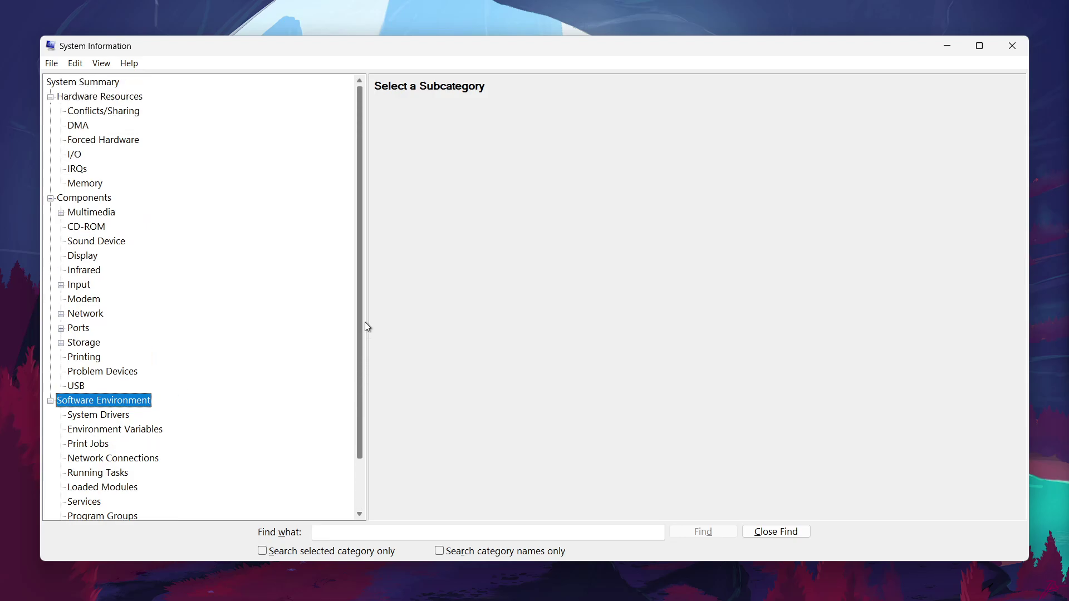
double_click(78, 201)
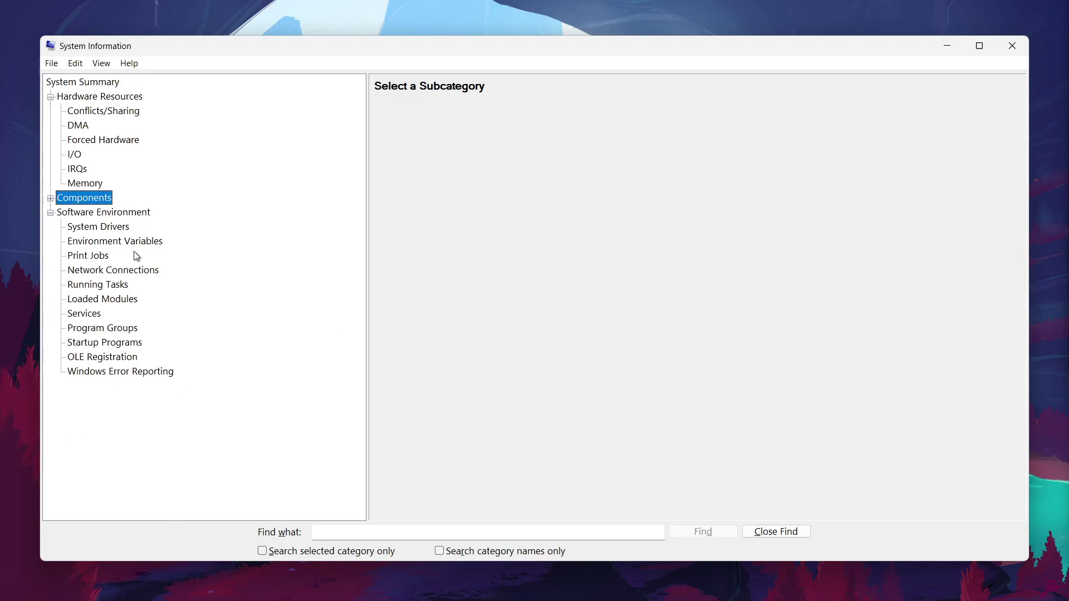
click(50, 199)
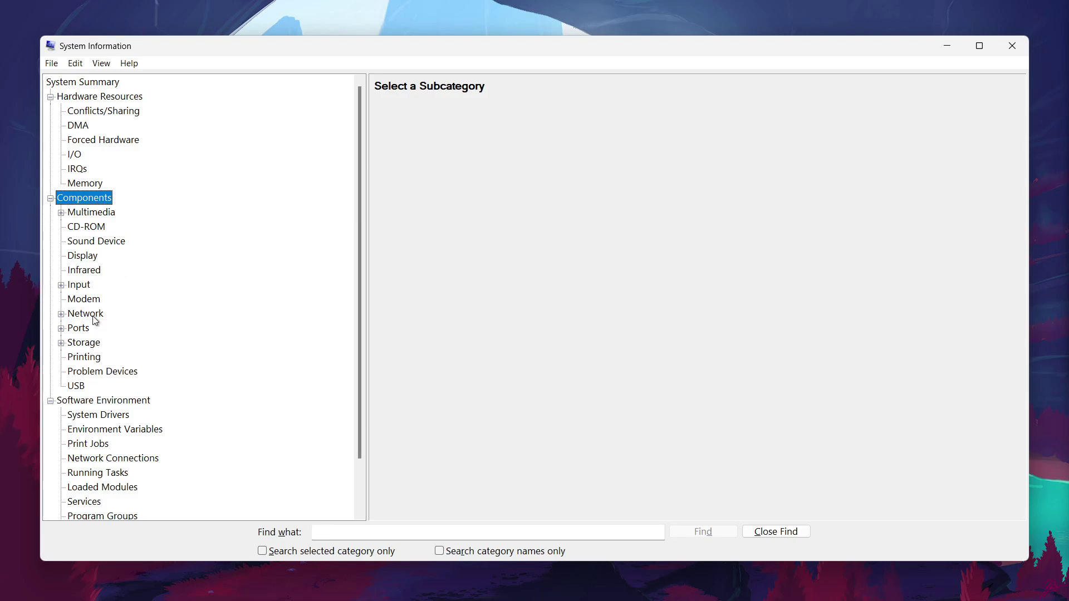
click(91, 260)
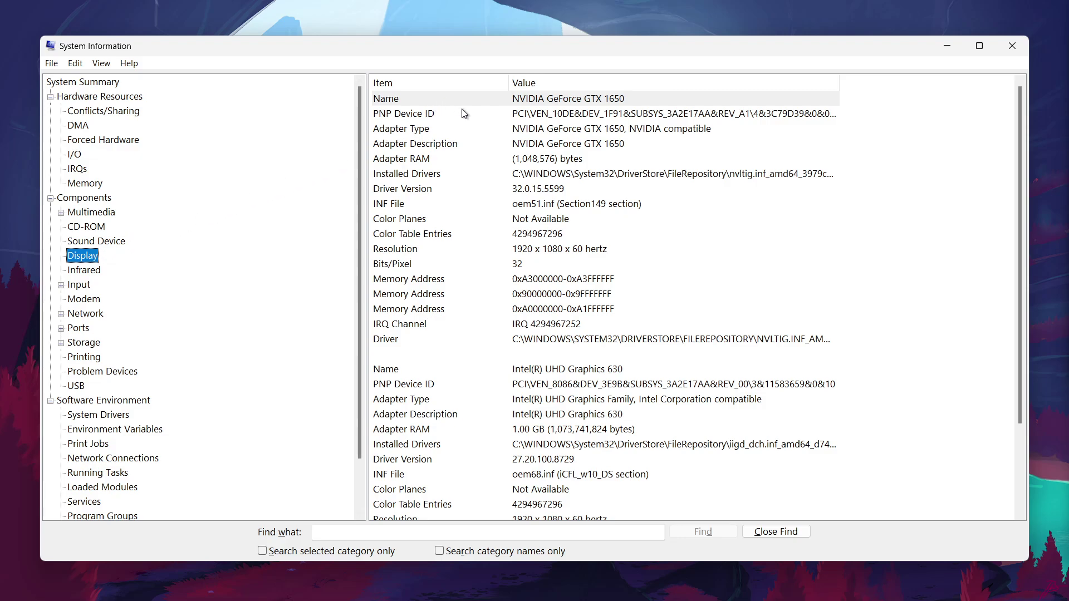
click(485, 101)
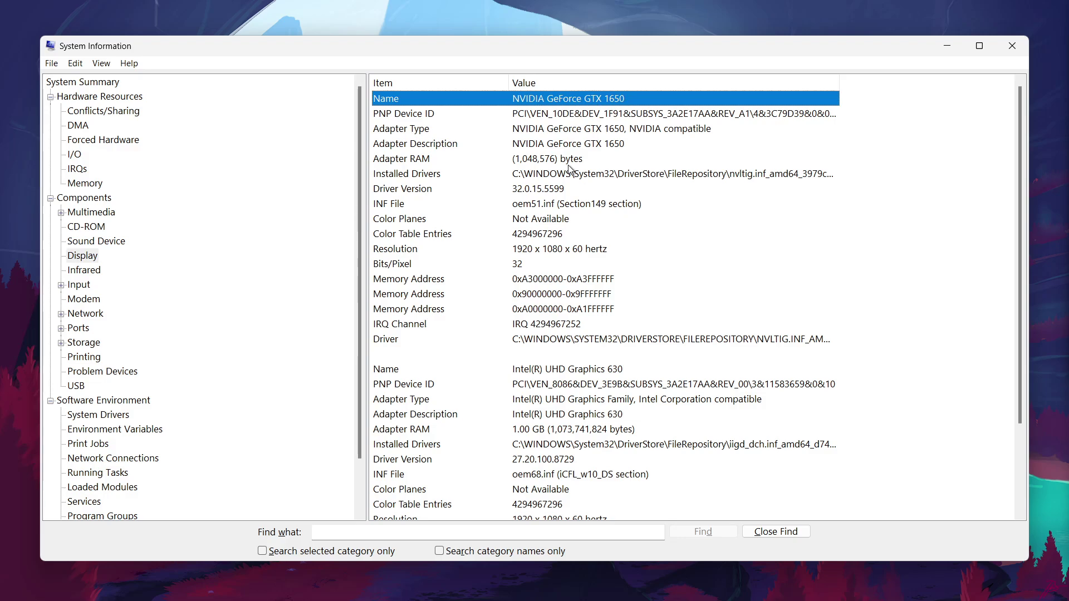
click(574, 373)
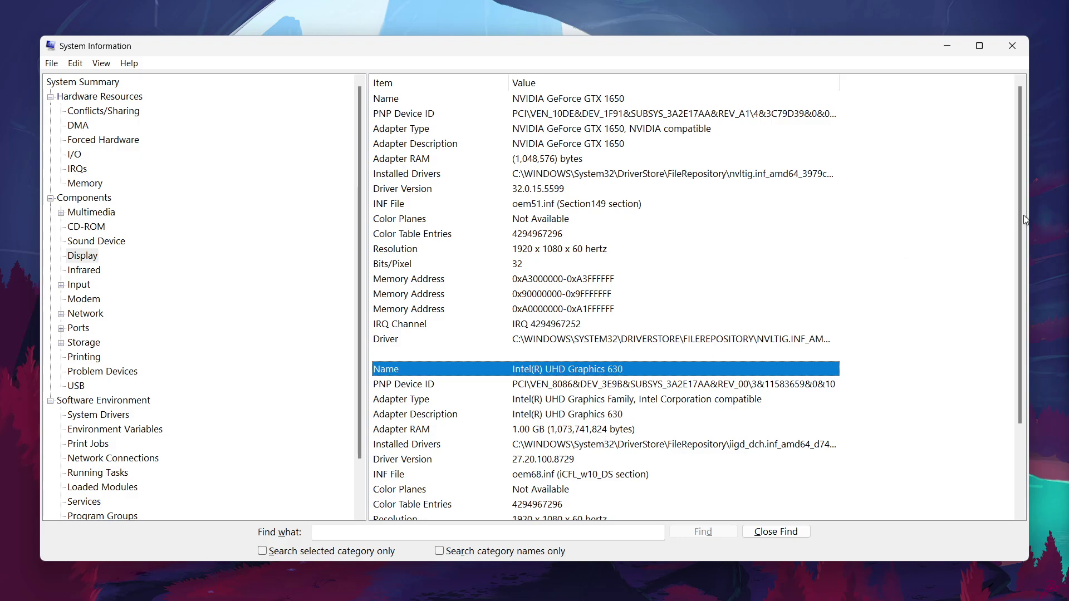
mouse_move(1026, 221)
mouse_down()
mouse_move(1030, 315)
mouse_move(1021, 207)
mouse_up()
Step: Open Storage > Disks and point out the first disk's description, bytes per sector and partition size
click(84, 343)
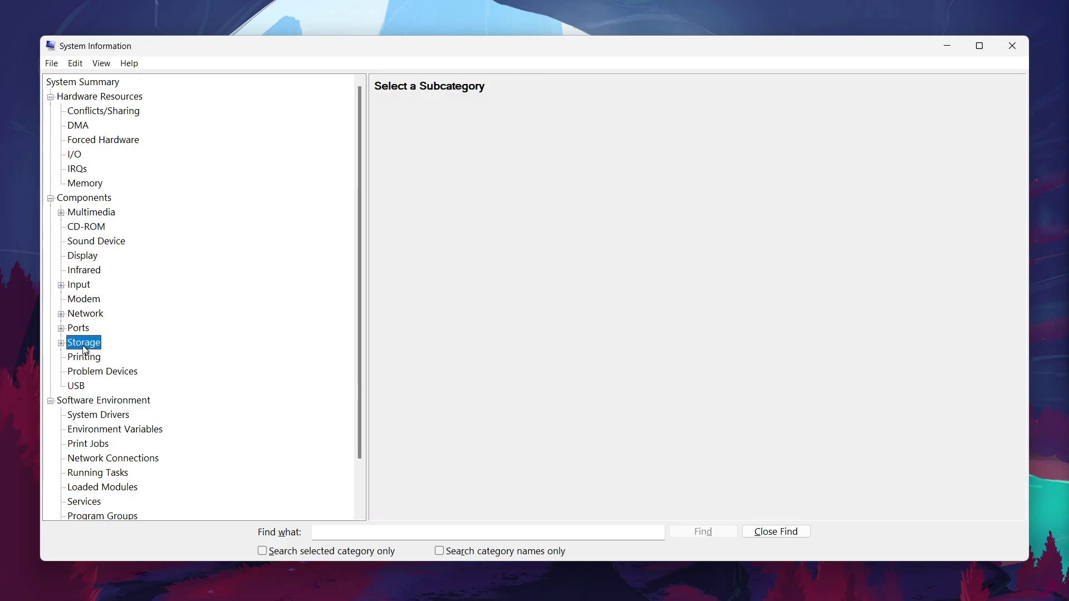
click(61, 343)
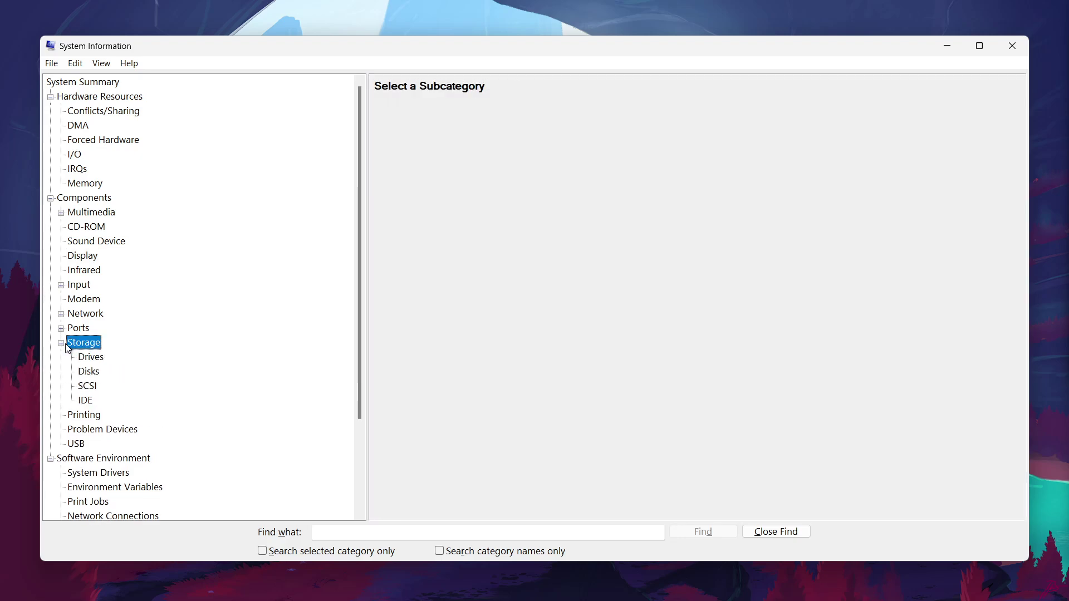
click(95, 372)
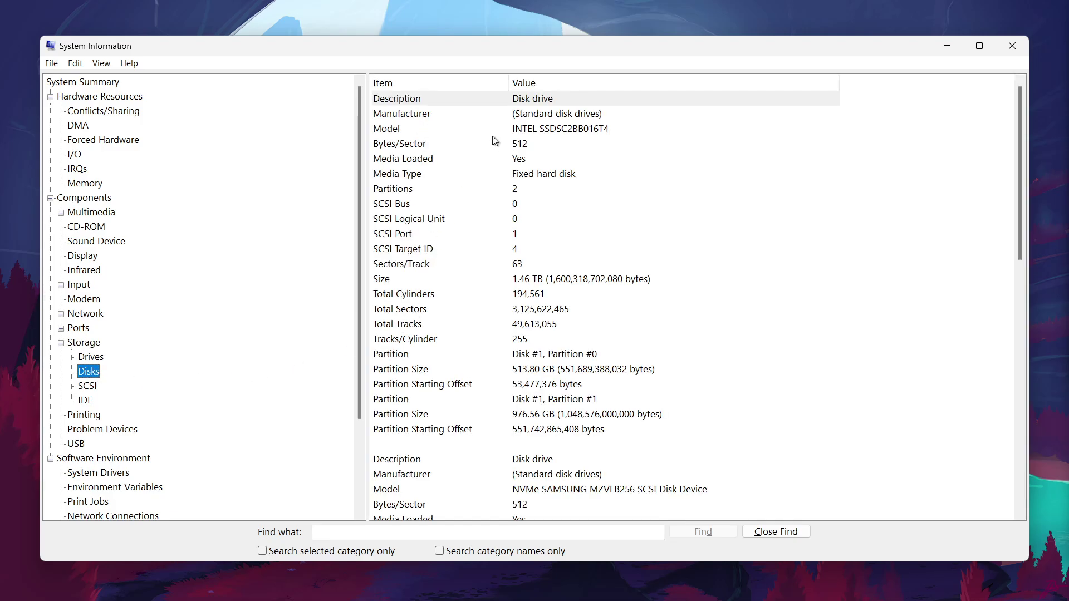
click(504, 146)
click(475, 158)
click(433, 103)
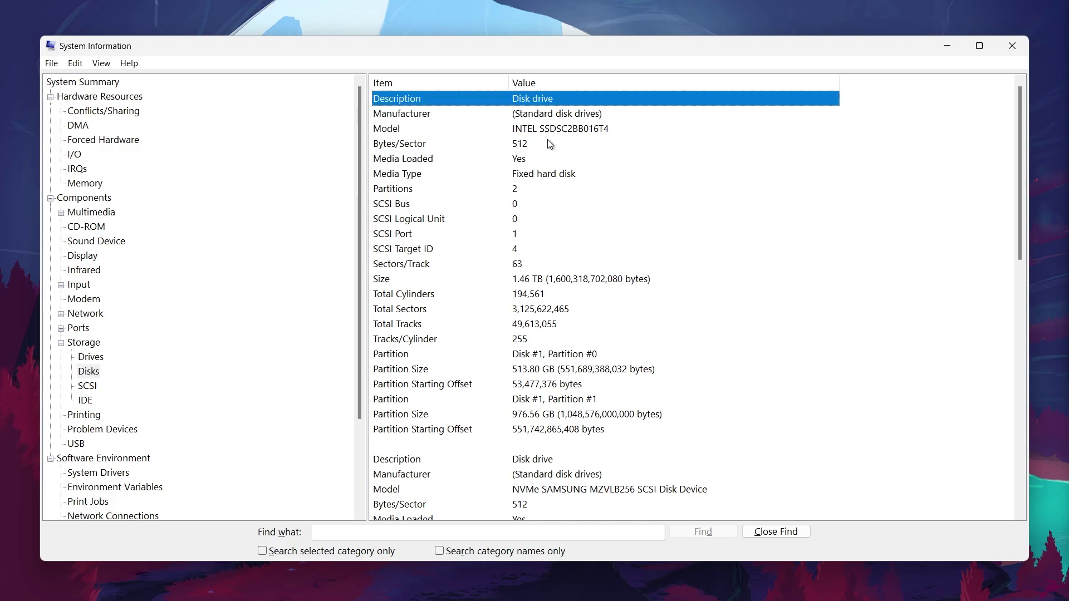
click(444, 351)
click(397, 372)
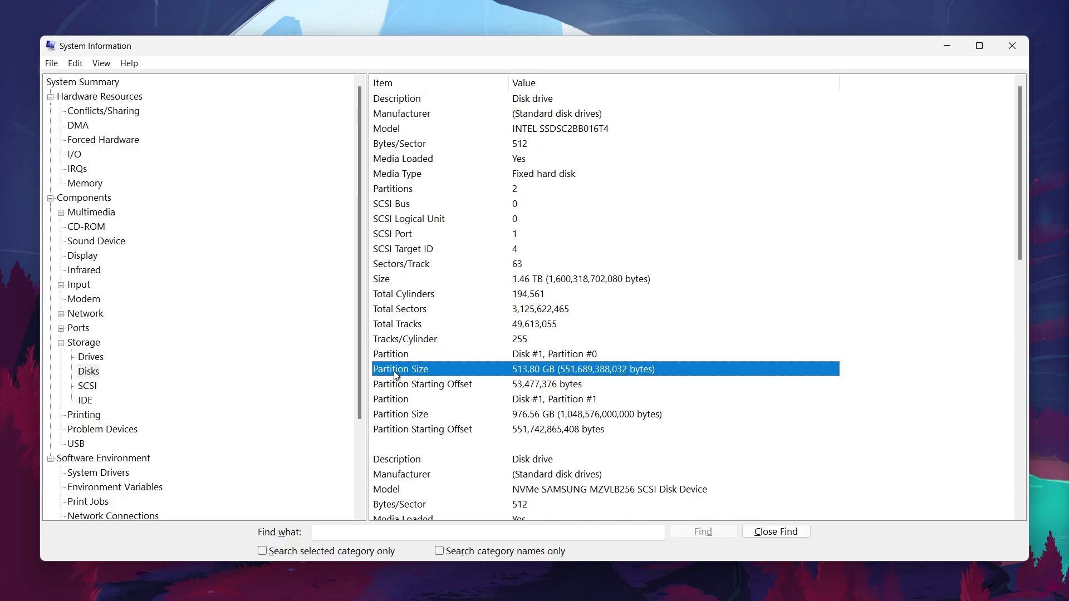
Step: Scroll down to the 238.47 GB SAMSUNG disk and the 931.51 GB external JMicron disk
drag(1021, 175, 1020, 276)
click(493, 389)
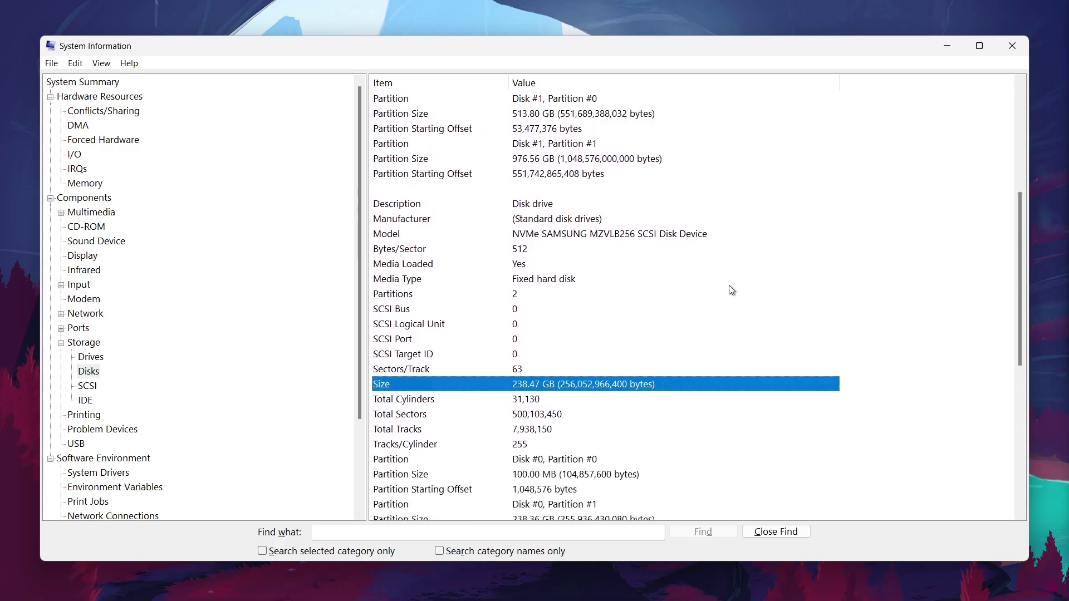
click(560, 235)
drag(1015, 311, 1015, 415)
click(526, 445)
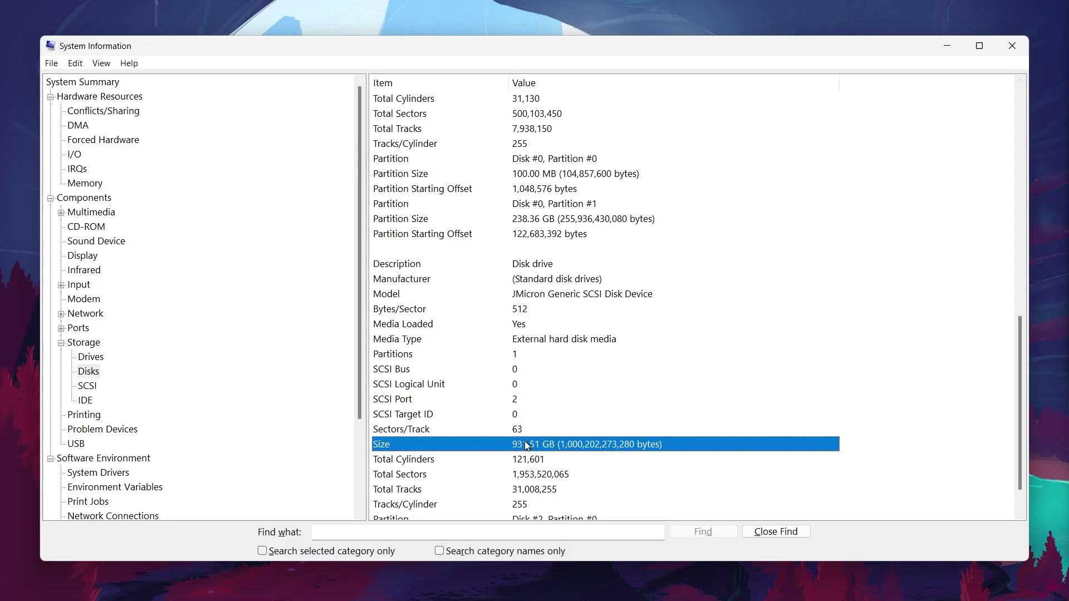
click(446, 300)
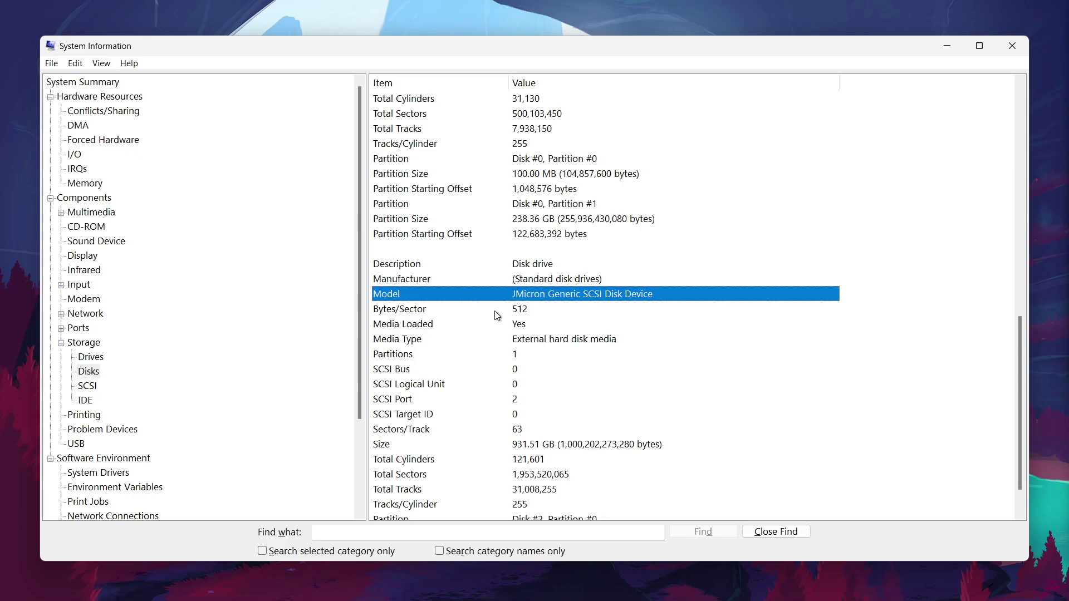
Step: Show Network > Adapter details, point out the Microsoft Kernel Debug Network Adapter, then open File
double_click(83, 315)
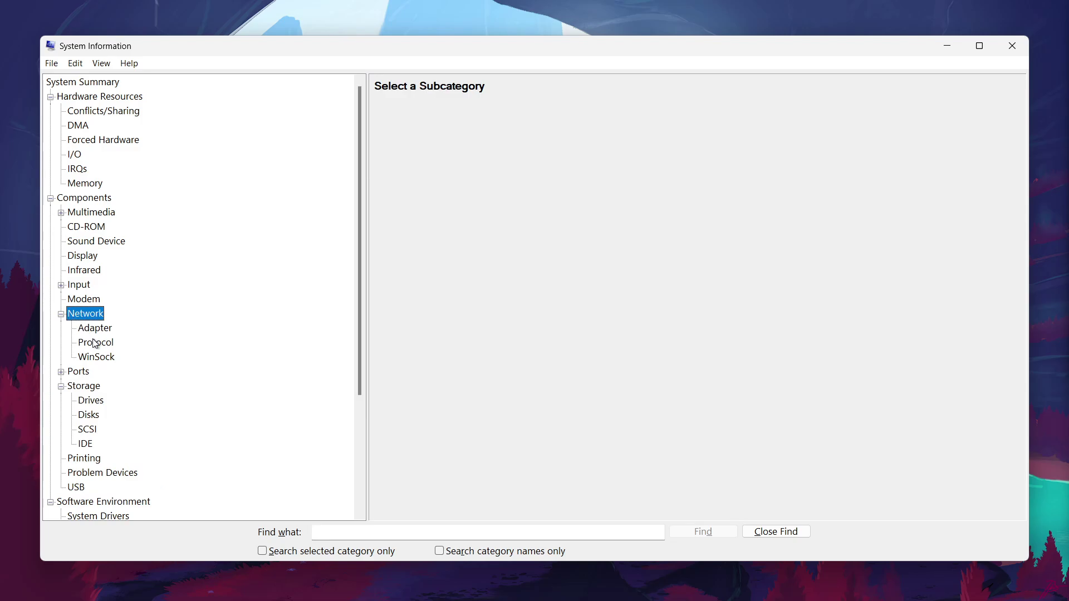
click(98, 329)
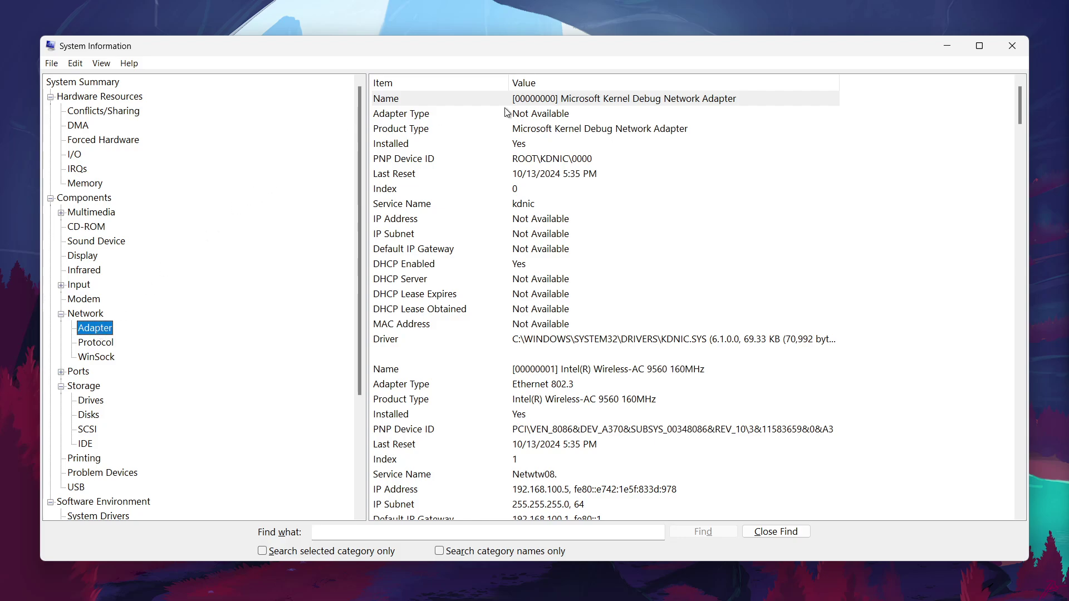
click(532, 102)
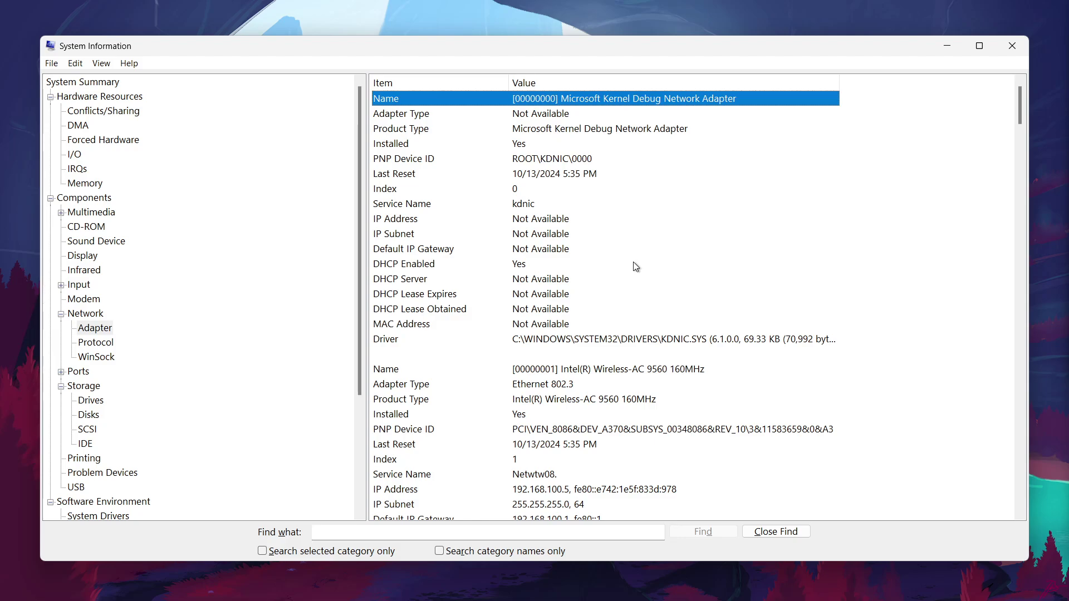
click(51, 63)
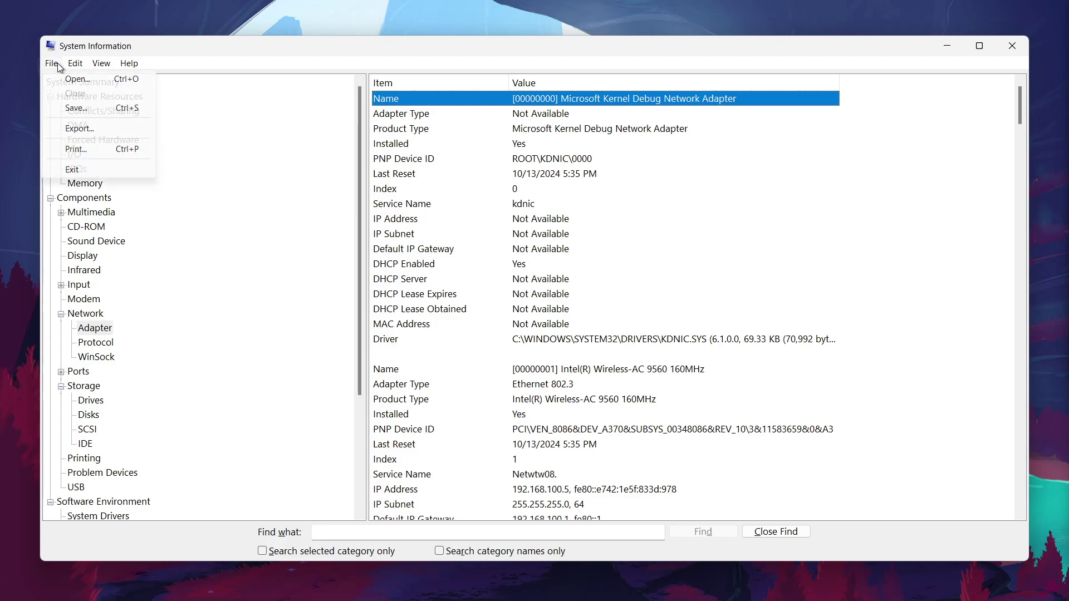
click(77, 129)
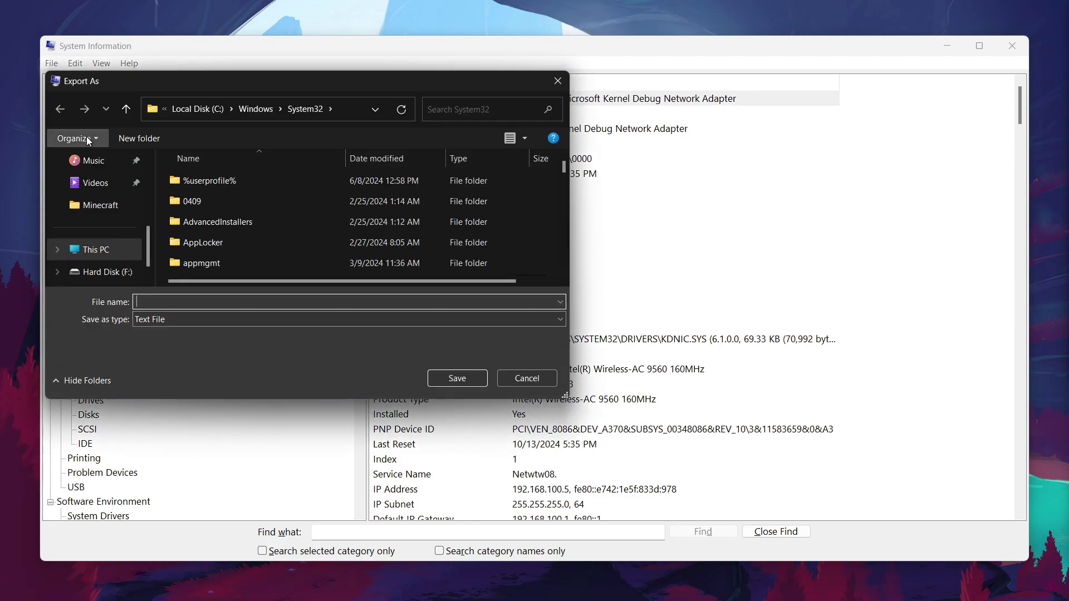
click(192, 319)
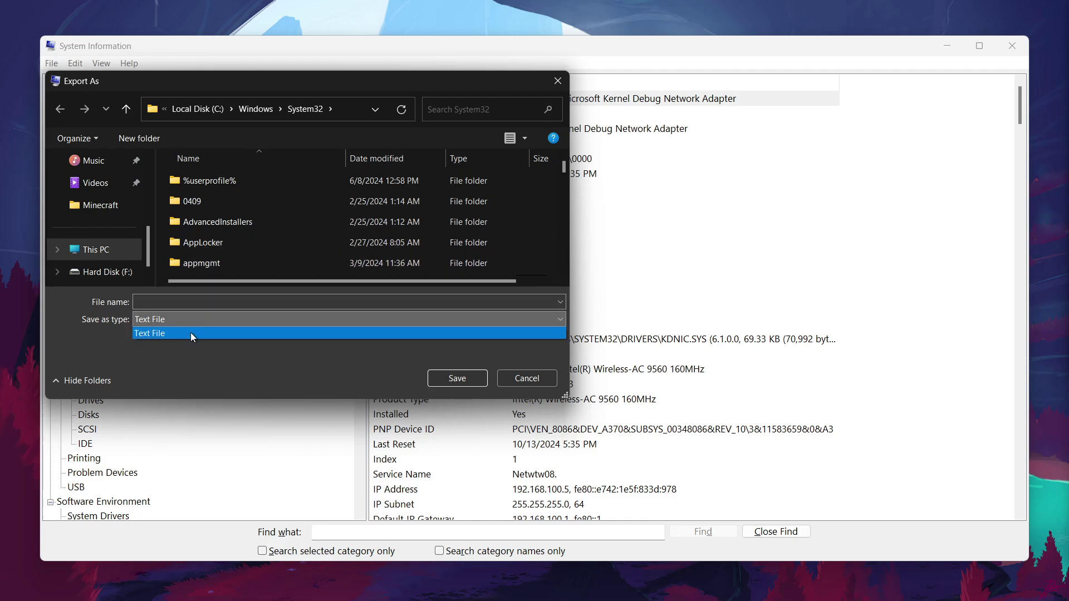
click(191, 334)
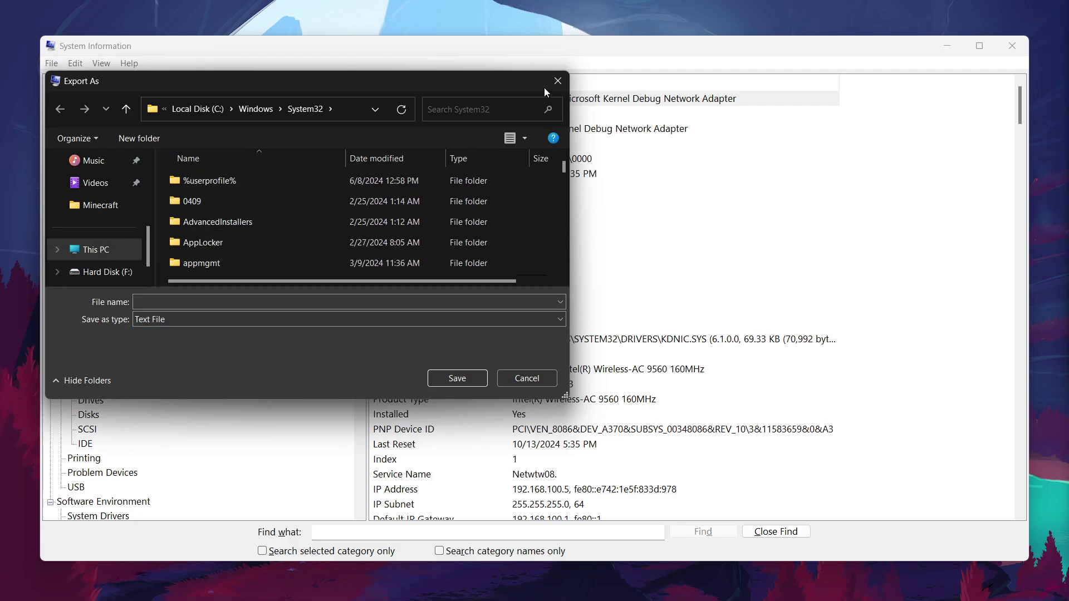
click(557, 82)
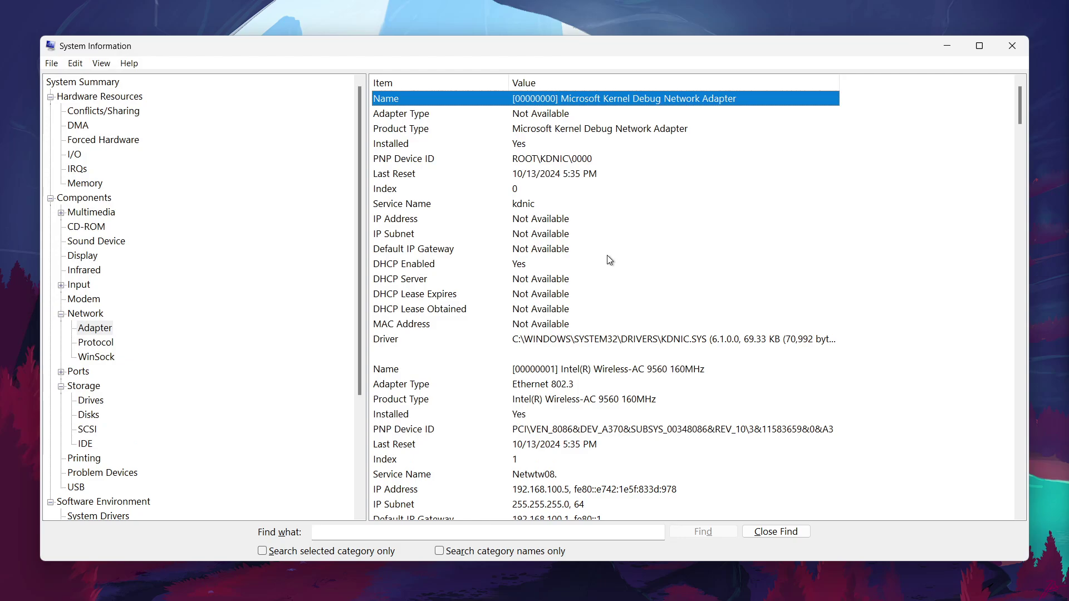